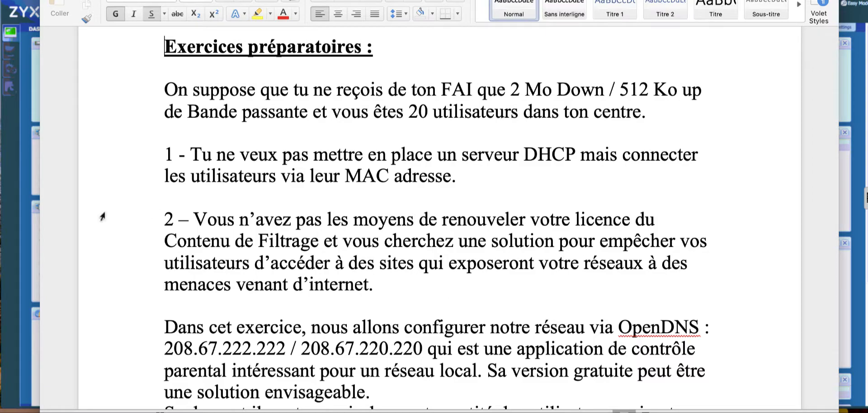
Switch to the ZyXEL USG40 web interface and open the lan1 Ethernet interface's settings with the advanced options shown.
left_click(9, 73)
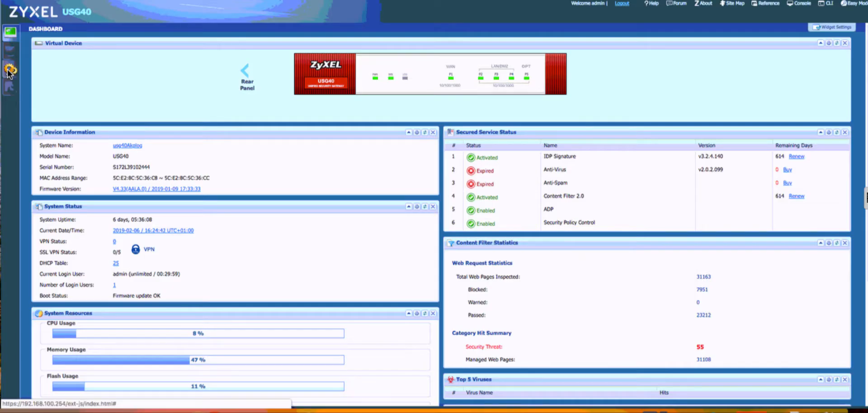
left_click(9, 71)
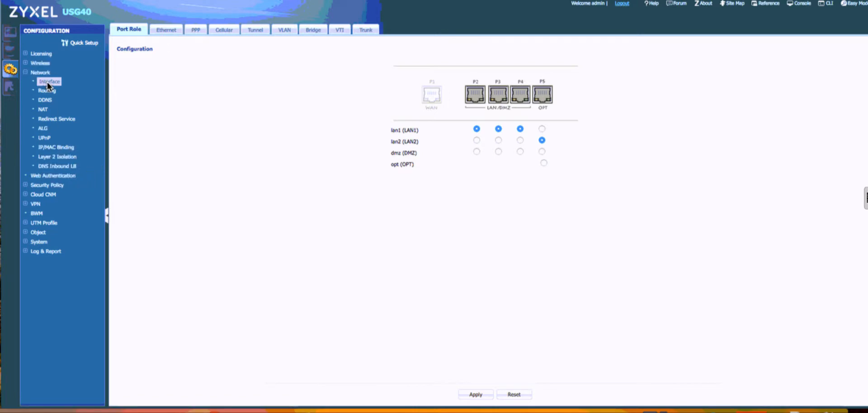
left_click(167, 33)
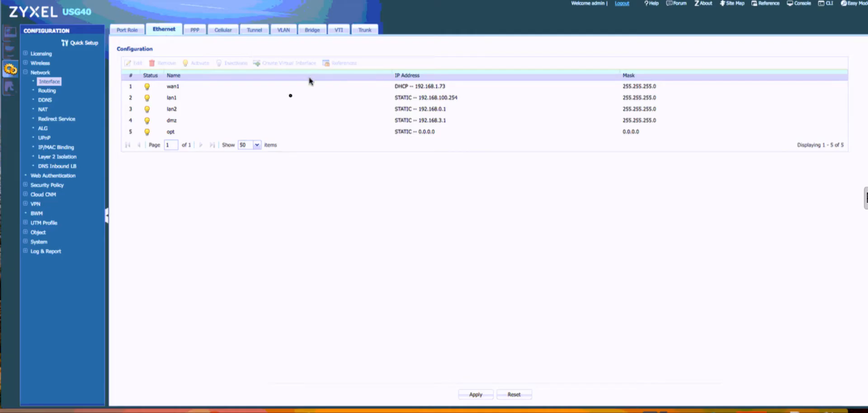
left_click(177, 98)
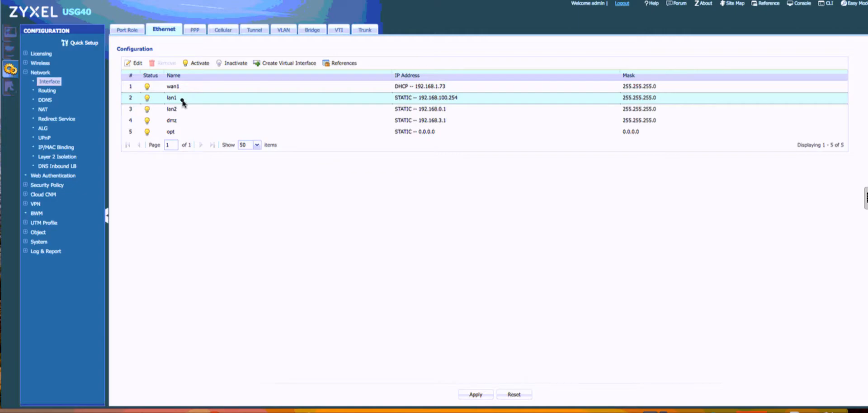
double_click(182, 101)
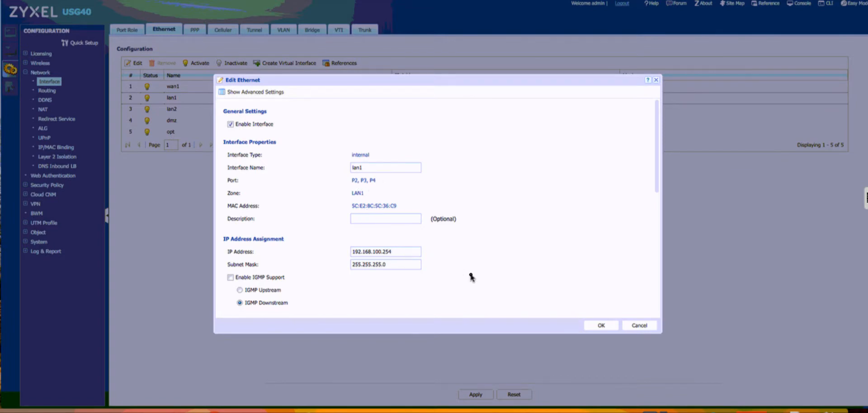
scroll(472, 277, "down", 10)
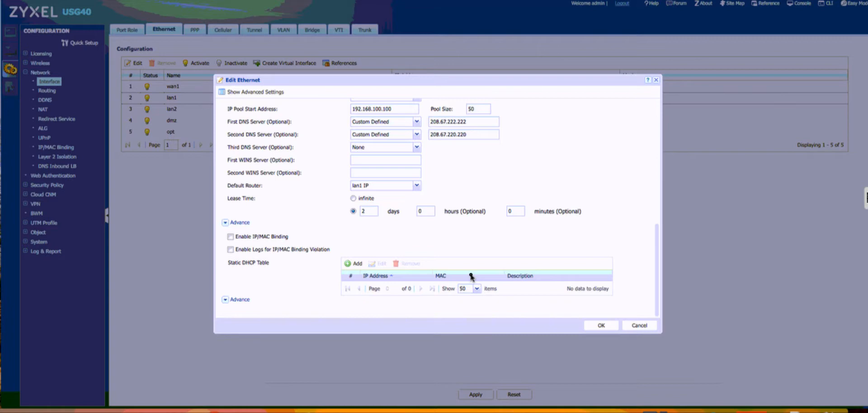
left_click(267, 93)
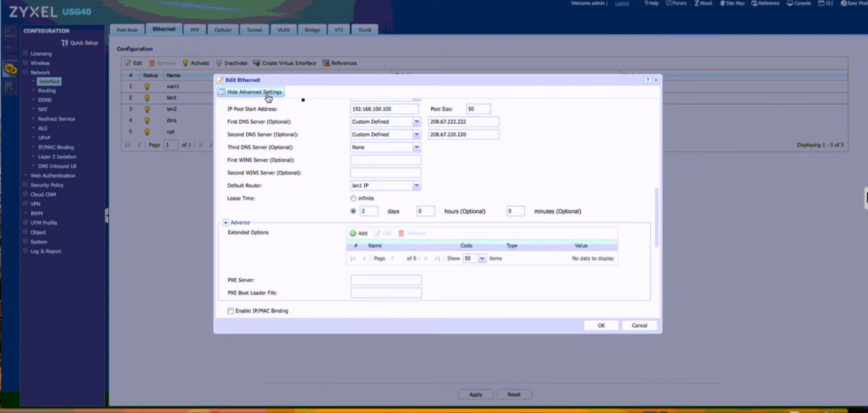
Examine lan1's IP address, DHCP pool, DNS, IP/MAC binding, RIP and OSPF settings.
left_click(479, 110)
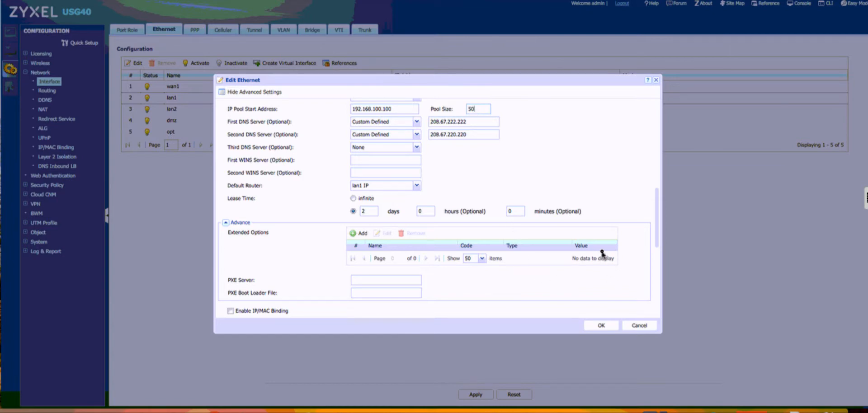
scroll(602, 254, "down", 5)
scroll(602, 254, "up", 1)
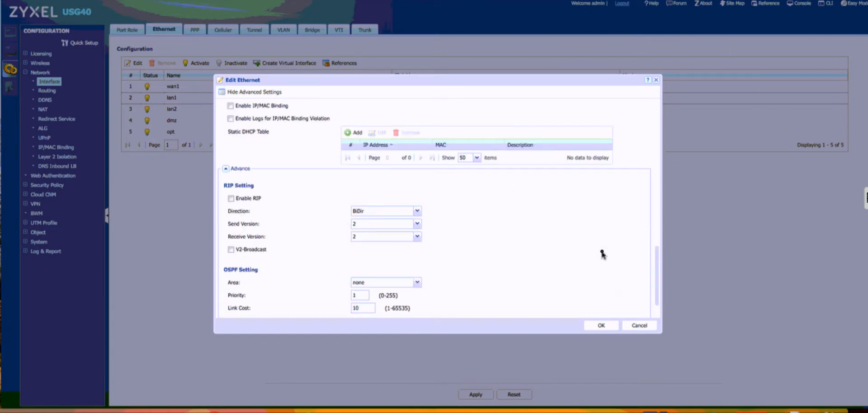
scroll(602, 254, "up", 10)
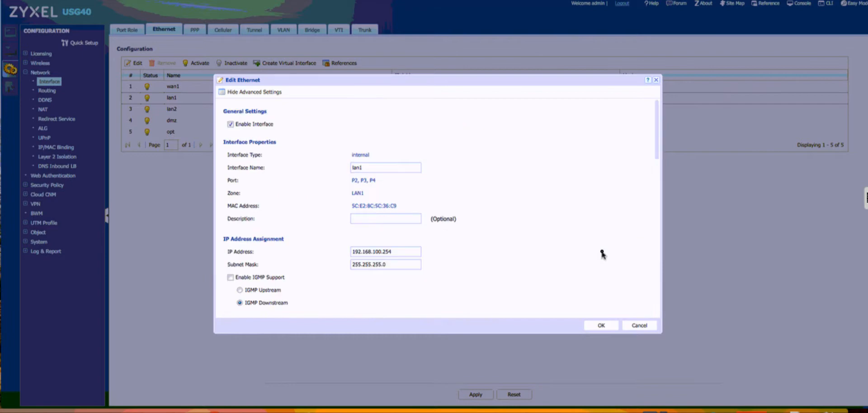
scroll(602, 254, "down", 10)
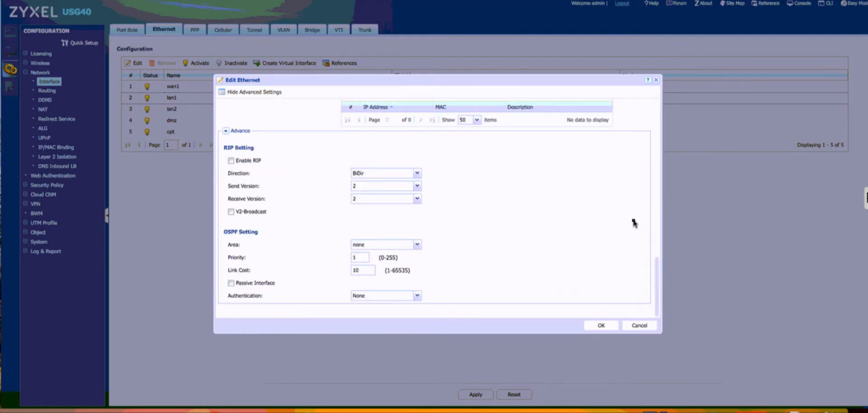
scroll(634, 222, "up", 10)
scroll(634, 222, "down", 10)
scroll(634, 223, "up", 2)
scroll(634, 223, "down", 2)
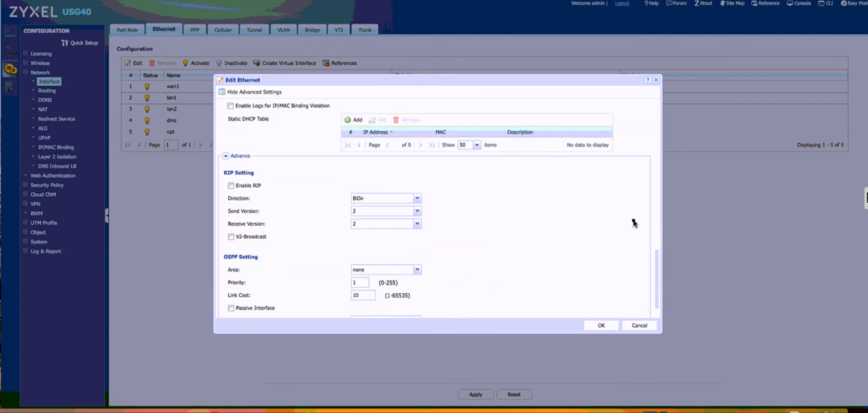
scroll(634, 222, "up", 5)
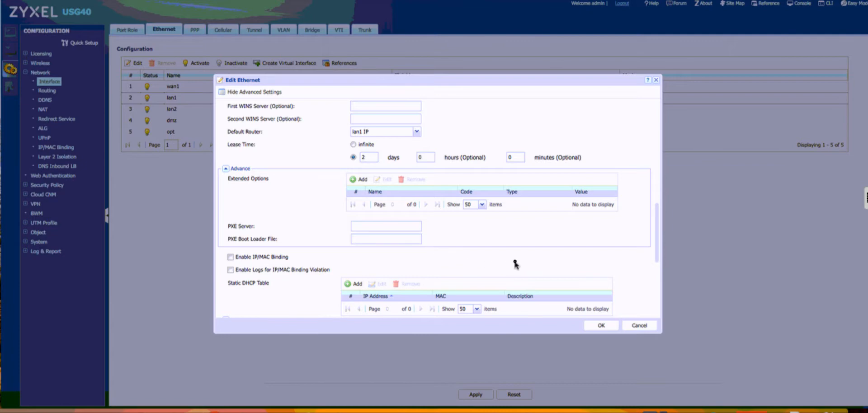
scroll(556, 246, "up", 10)
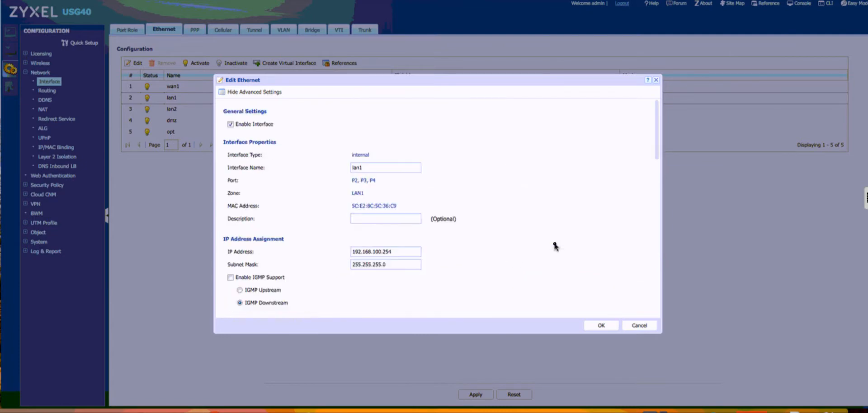
scroll(555, 246, "down", 10)
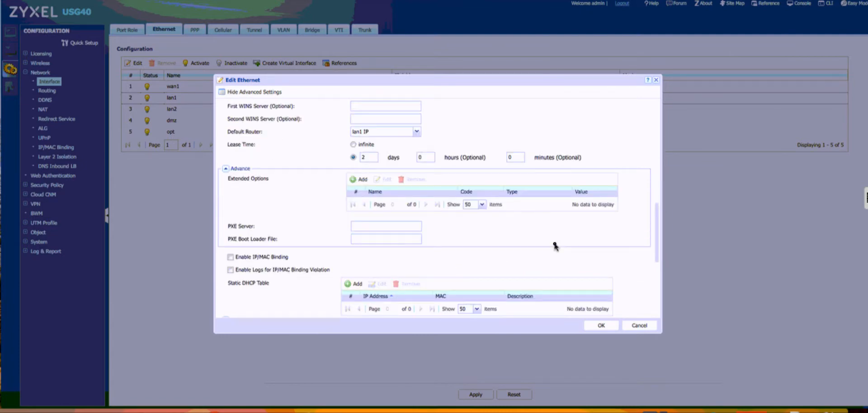
scroll(556, 247, "up", 5)
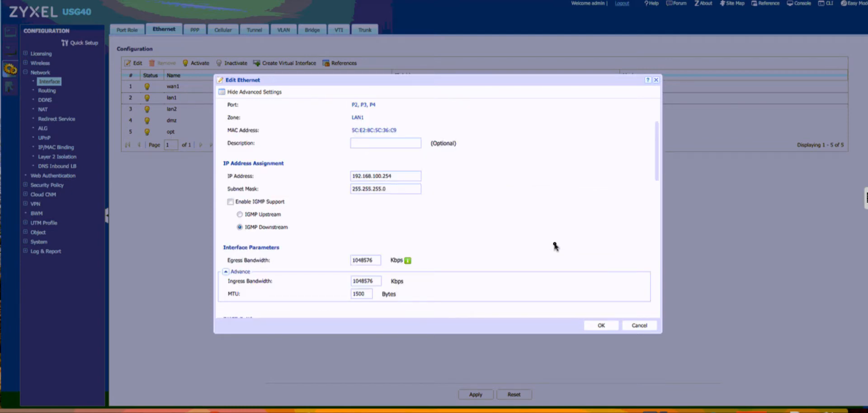
scroll(555, 246, "down", 10)
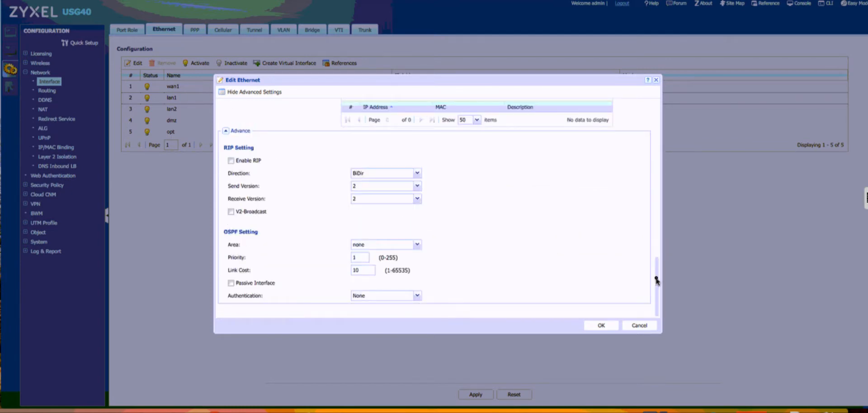
Try enabling IP/MAC binding on lan1 and adding a static DHCP table entry, and discard the edits.
left_click_drag(657, 261, 655, 255)
scroll(656, 253, "up", 3)
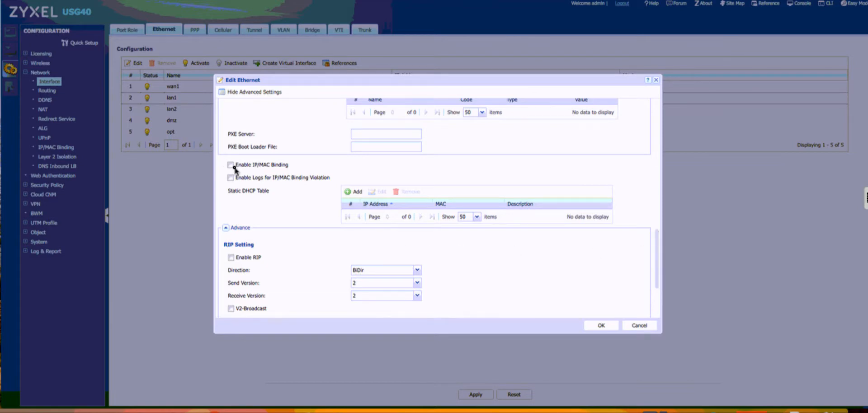
left_click(357, 192)
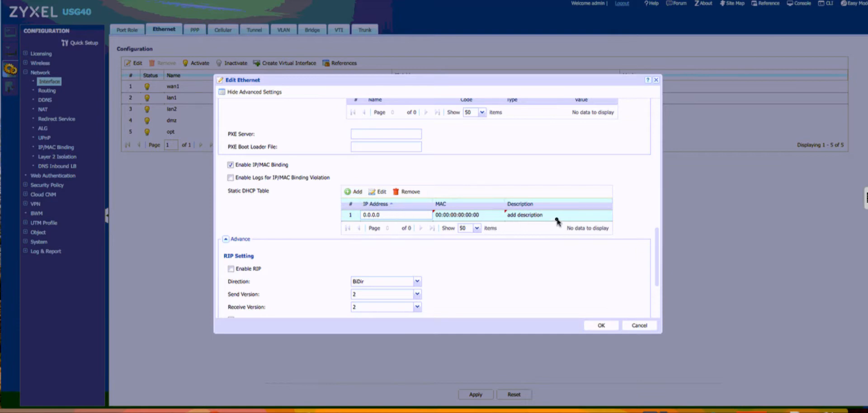
left_click(640, 327)
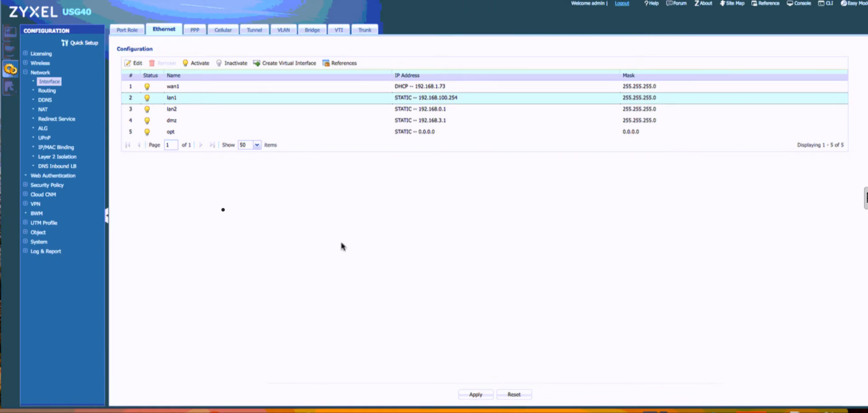
From the dashboard's DHCP table, reserve the lan1 addresses 192.168.100.100, 192.168.100.101 and 192.168.100.103, and close the table.
left_click(10, 33)
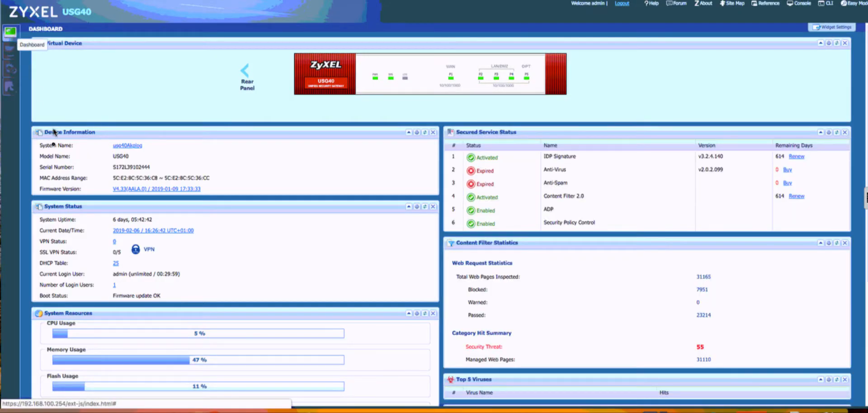
left_click(116, 264)
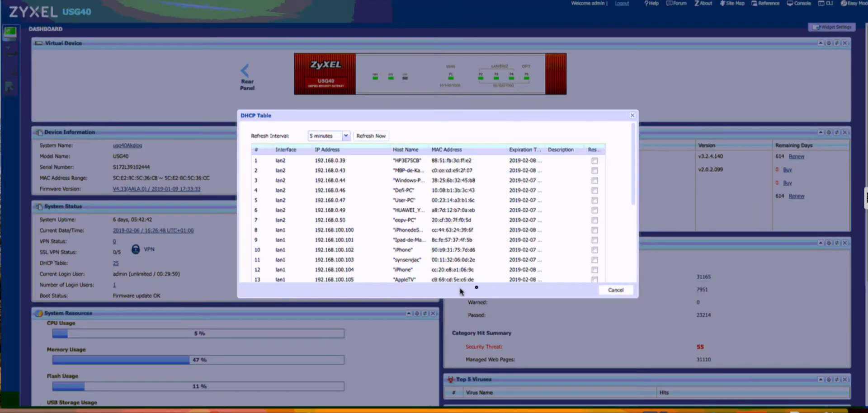
left_click_drag(635, 299, 653, 315)
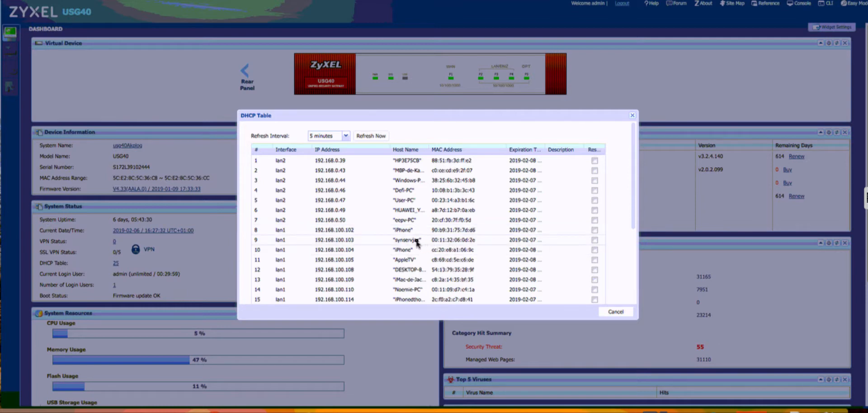
left_click(577, 240)
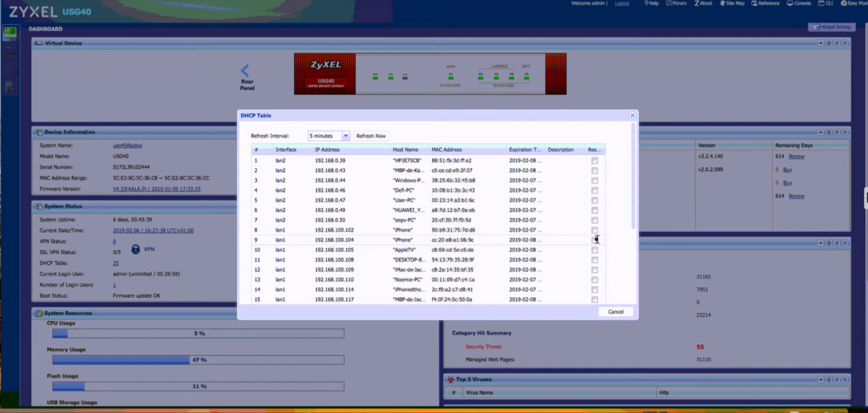
left_click(616, 312)
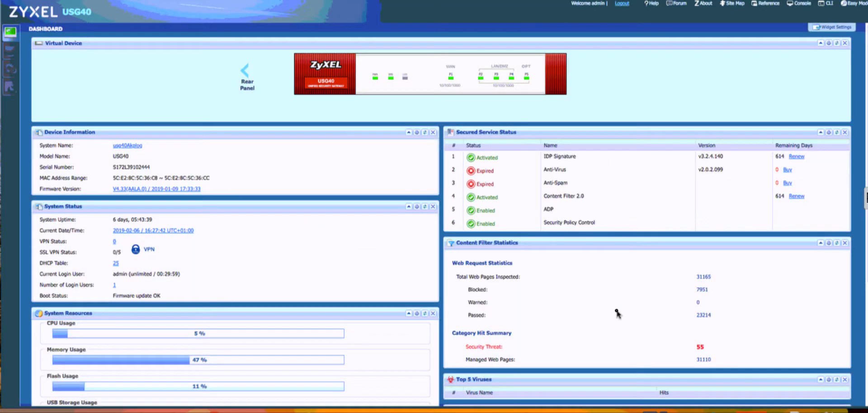
Open lan1's IP/MAC binding settings in the network configuration to check its static DHCP bindings.
left_click(9, 70)
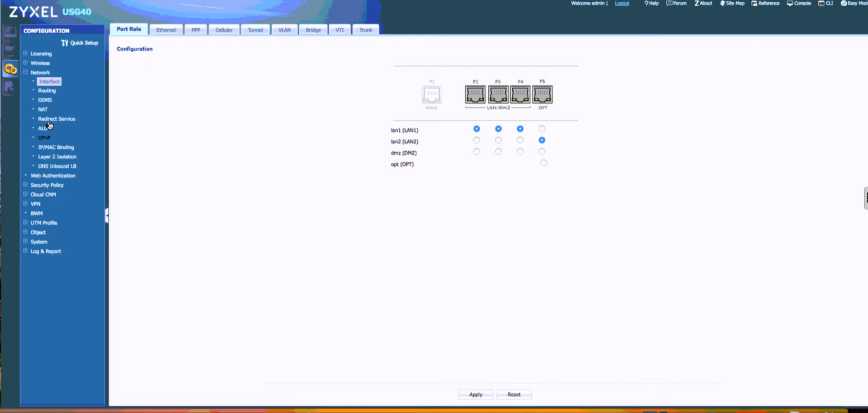
left_click(49, 149)
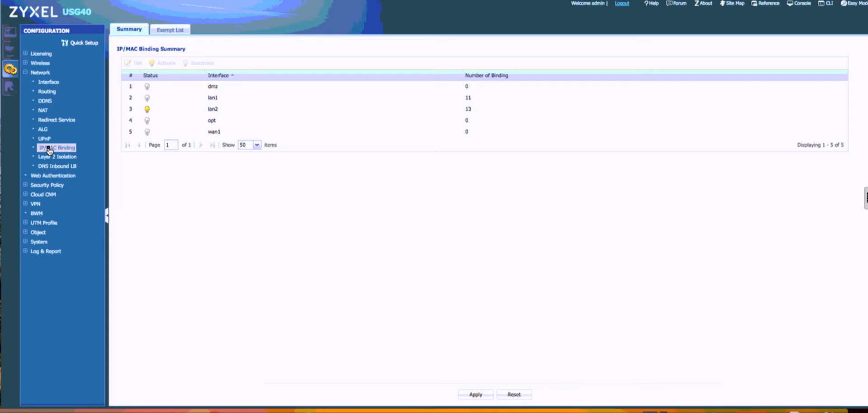
left_click(215, 101)
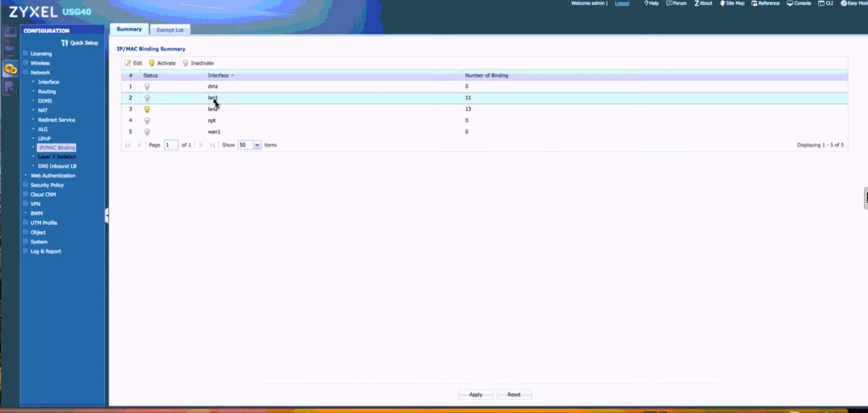
double_click(216, 101)
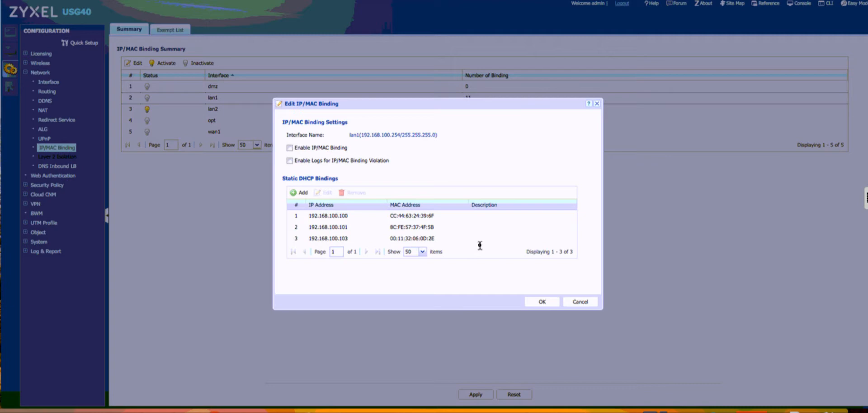
View the static DHCP rule for 192.168.100.100 and leave the lan1 binding settings without making changes.
left_click(424, 220)
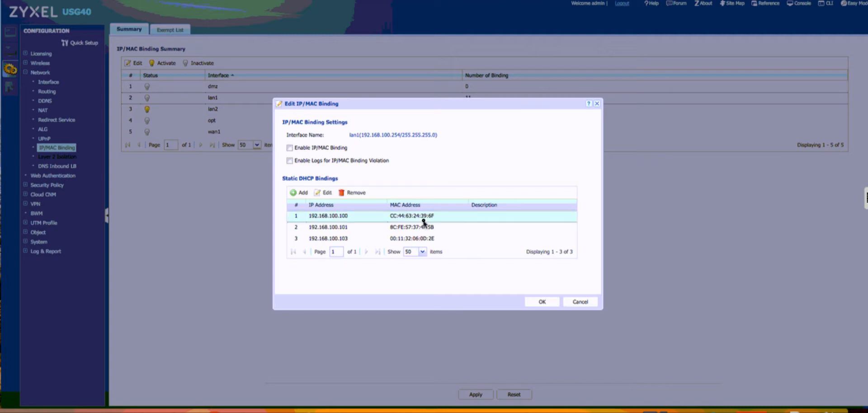
double_click(482, 221)
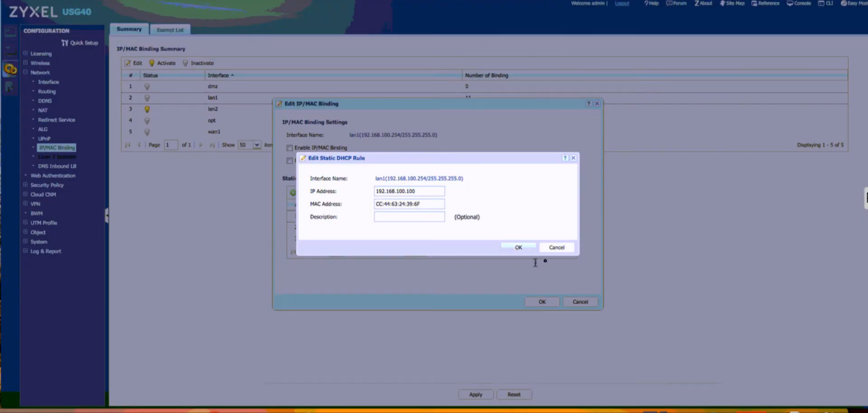
left_click(557, 249)
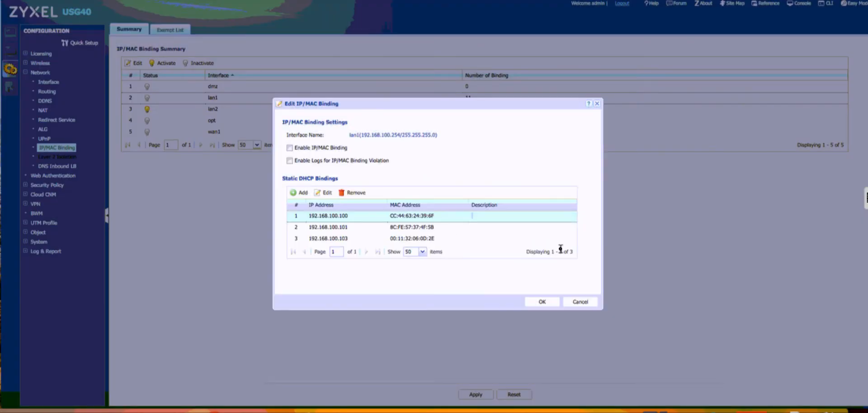
left_click(582, 302)
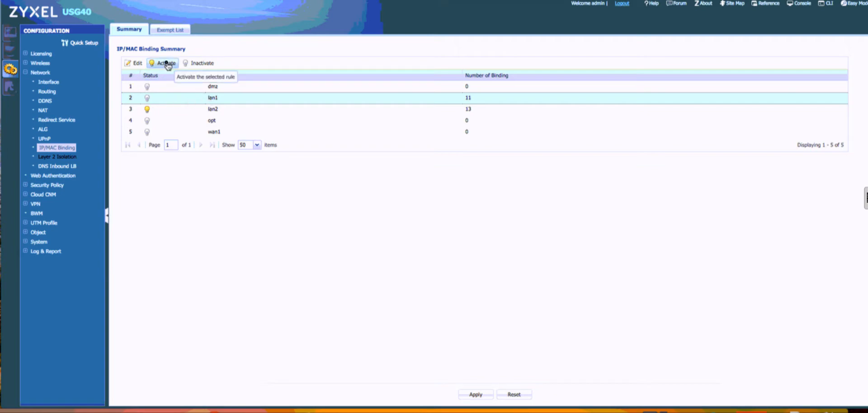
Open lan2's IP/MAC binding settings to review its static DHCP bindings and descriptions.
left_click(211, 109)
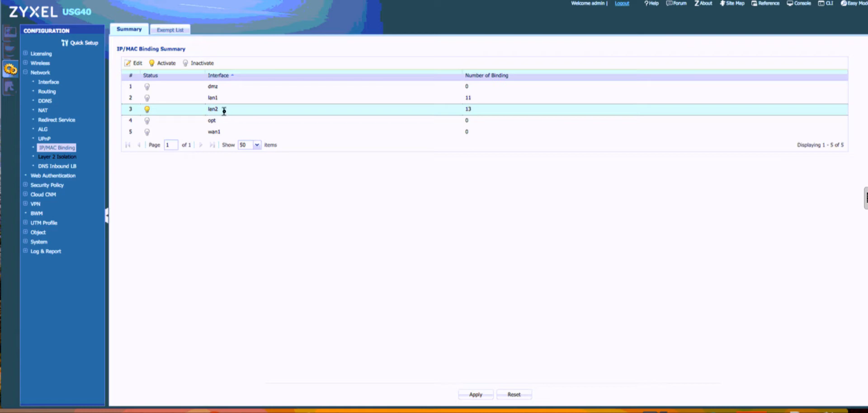
double_click(225, 114)
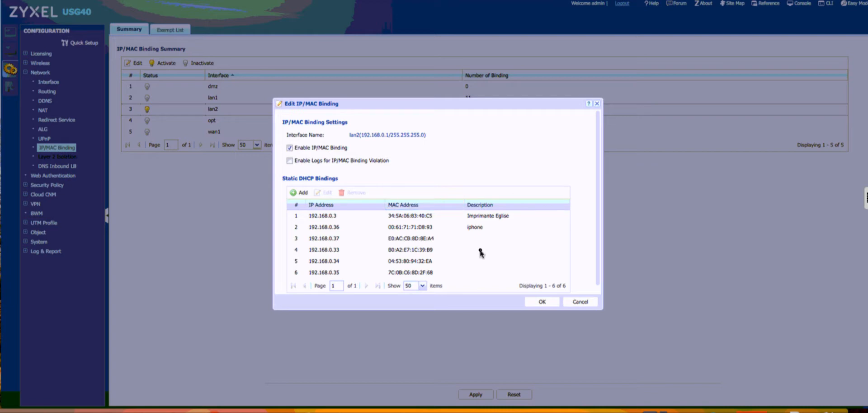
Review the full list of lan2's static DHCP bindings, reopening its IP/MAC binding settings once and accepting them.
scroll(480, 252, "down", 1)
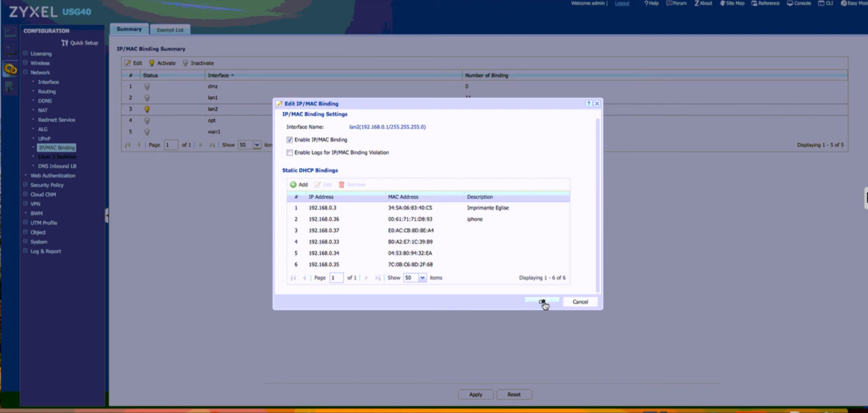
left_click(584, 302)
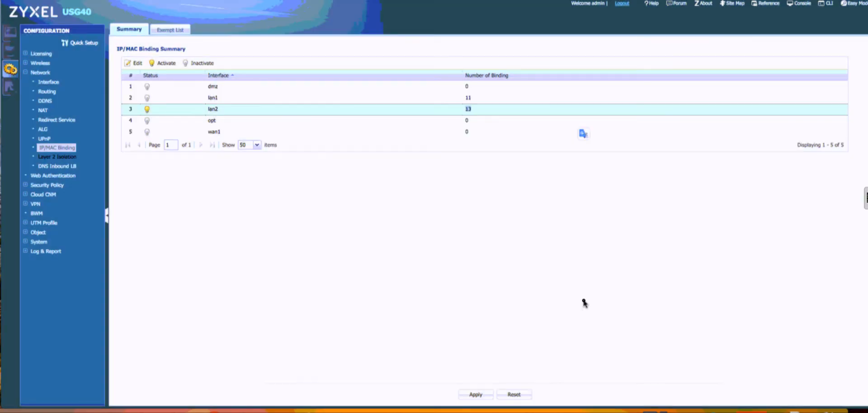
double_click(229, 113)
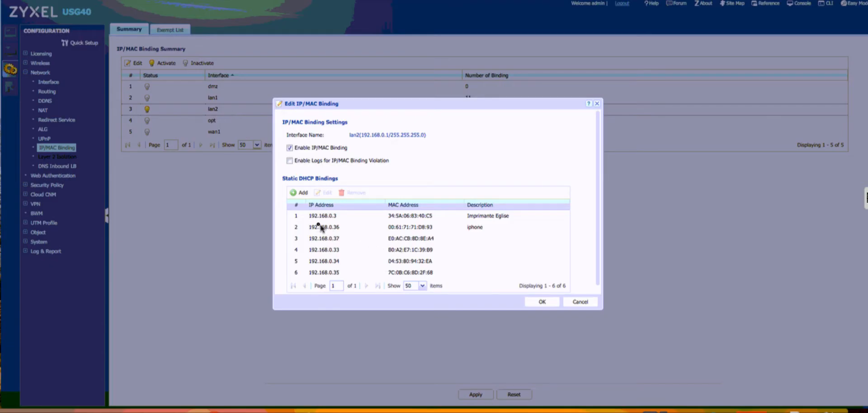
left_click(542, 300)
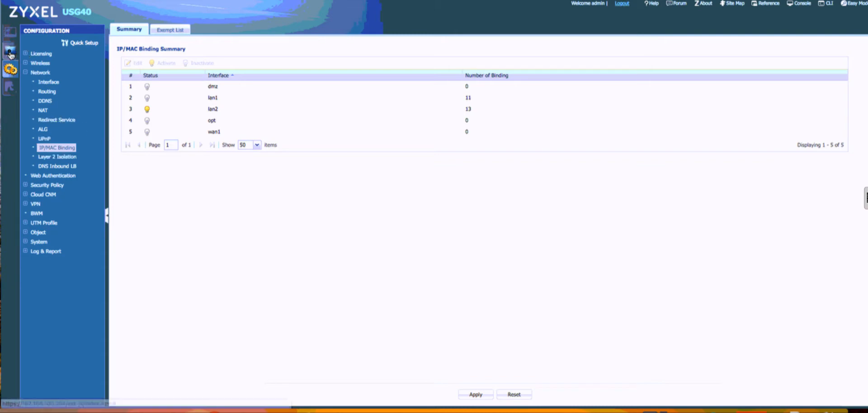
Go back to the dashboard and check the DHCP table for lan1 and lan2 clients, closing it without reserving any addresses.
left_click(10, 31)
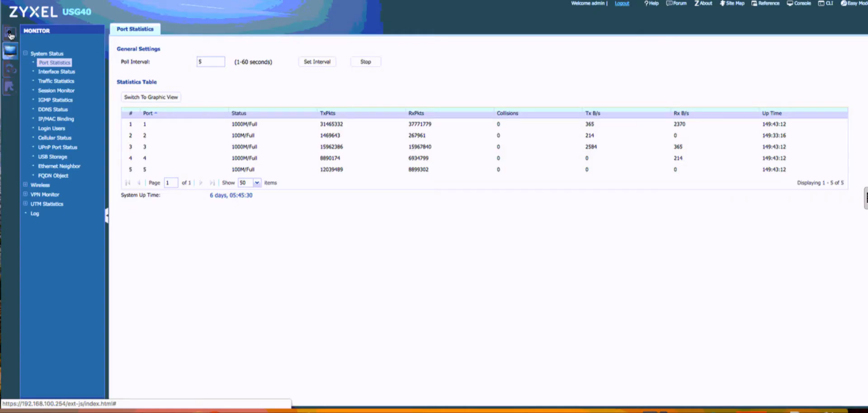
left_click(10, 32)
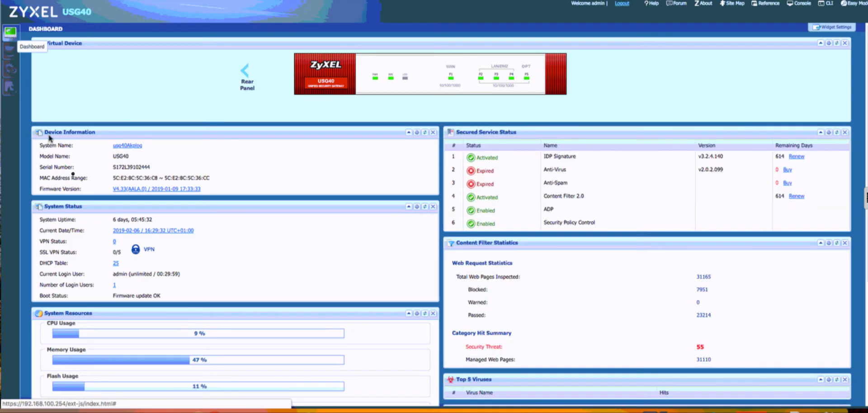
left_click(115, 265)
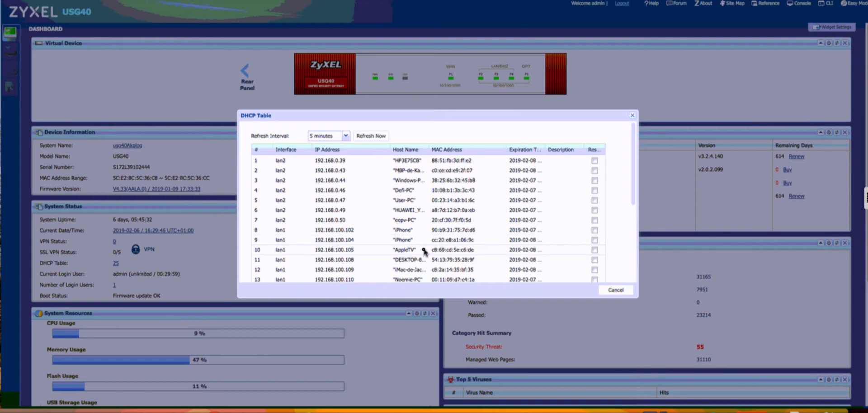
left_click(616, 291)
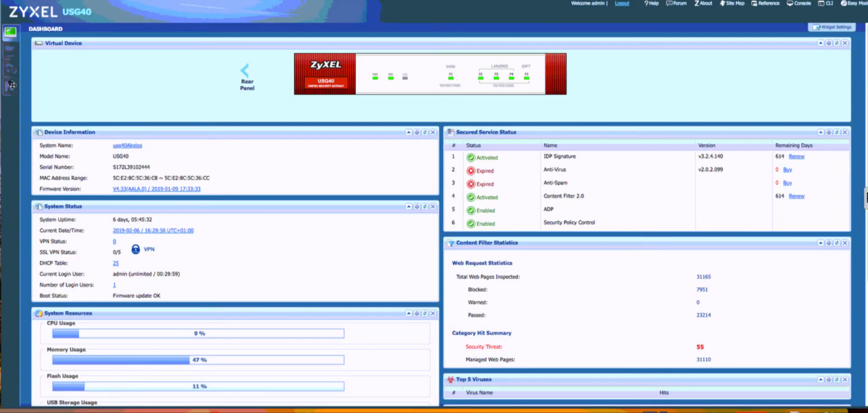
Return to the IP/MAC binding configuration, look at lan2's static DHCP bindings and cancel out of them.
left_click(8, 68)
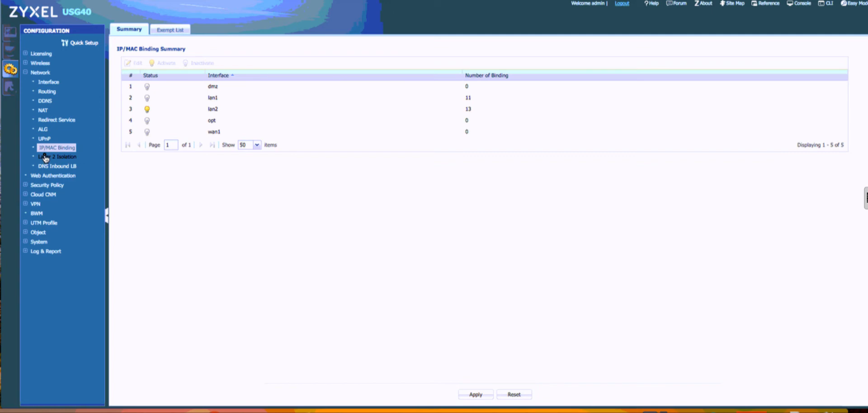
double_click(213, 110)
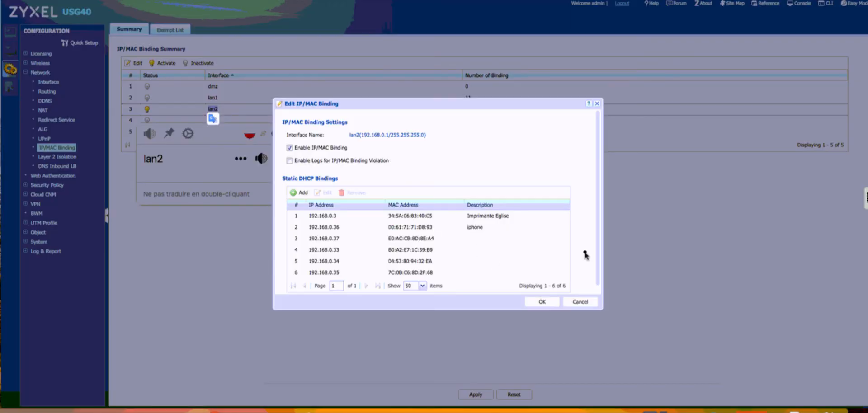
left_click(585, 304)
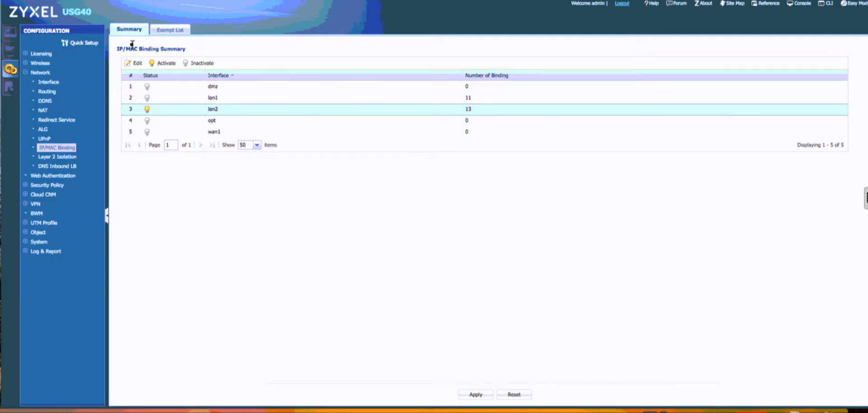
Open the lan2 Ethernet interface for editing and view its IP/MAC binding options and static DHCP table.
left_click(44, 83)
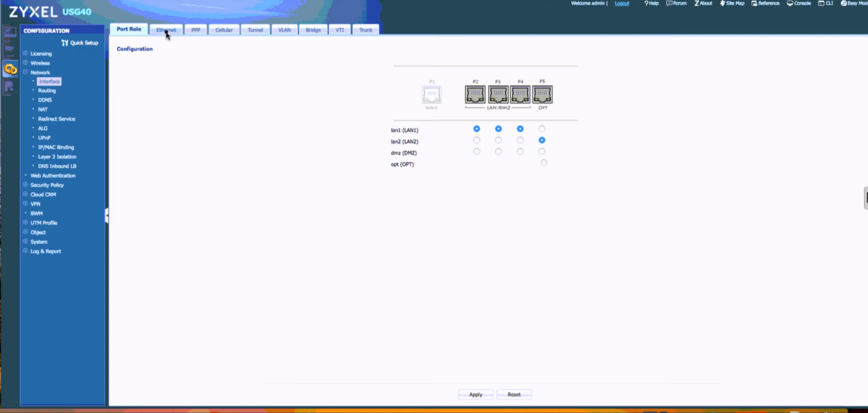
left_click(167, 31)
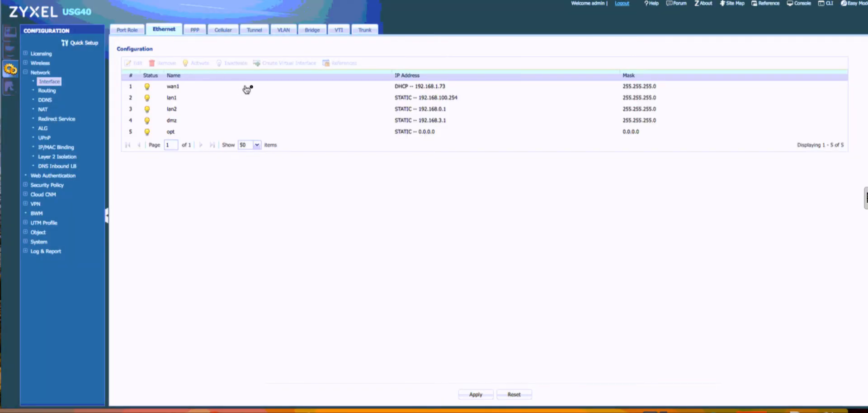
left_click(420, 110)
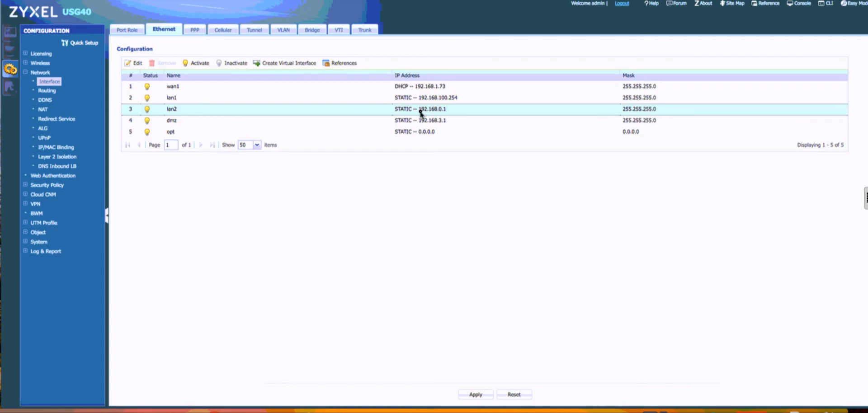
double_click(420, 111)
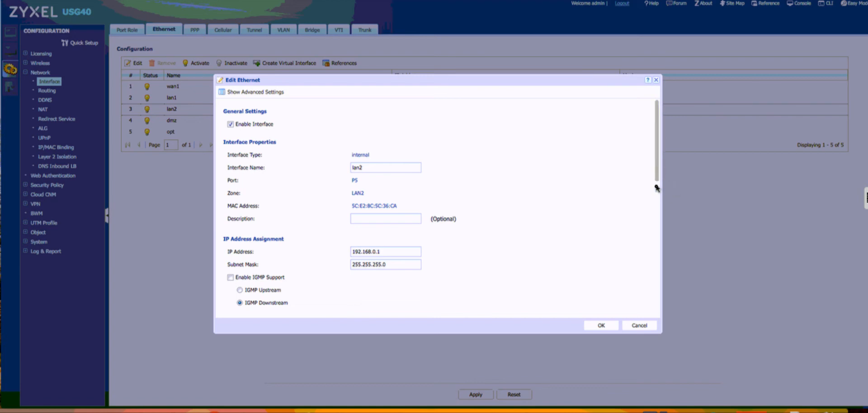
left_click_drag(658, 185, 670, 311)
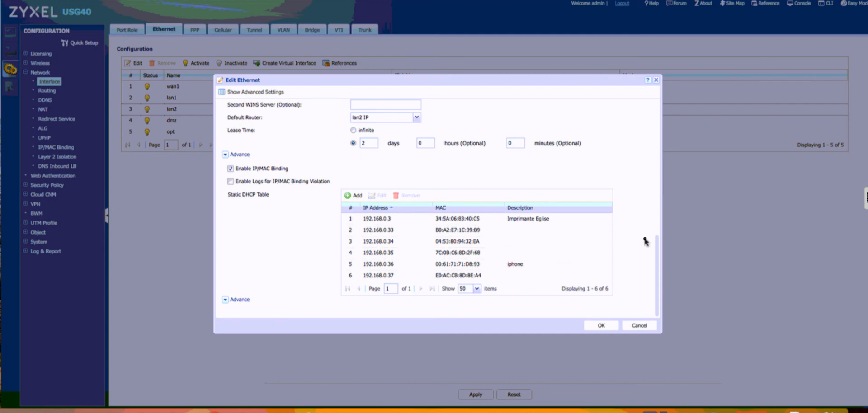
In lan2's DHCP server settings, enter 100 as the IP pool size.
left_click_drag(657, 238, 650, 196)
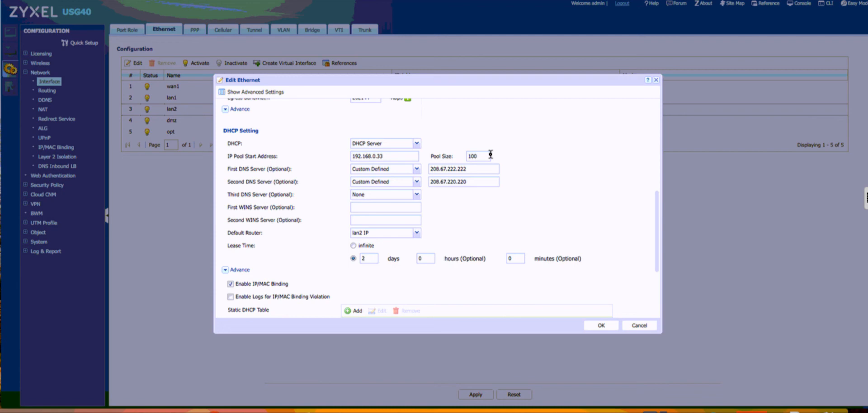
double_click(484, 156)
type("100")
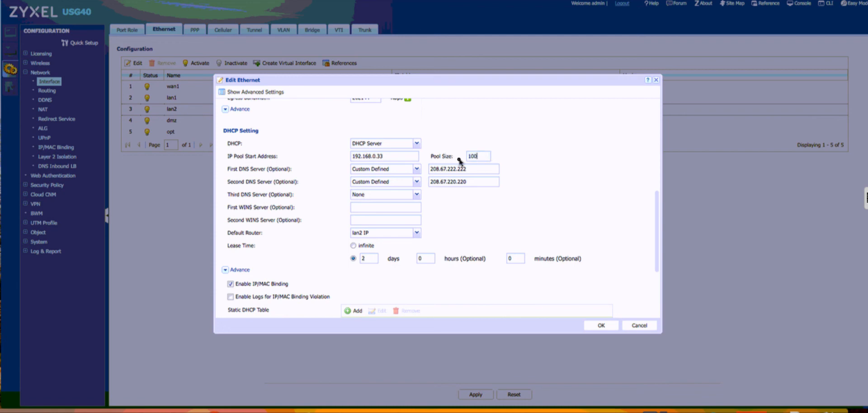